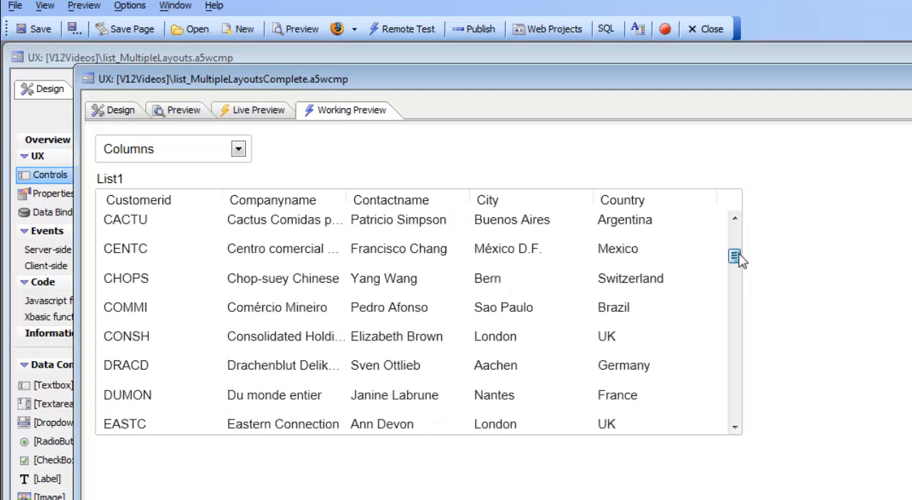
Step: Switch the completed component's previewed list between the Columns and Freeform layouts and scroll through the records to compare them
{"action": "left_click", "coordinate": [155, 150]}
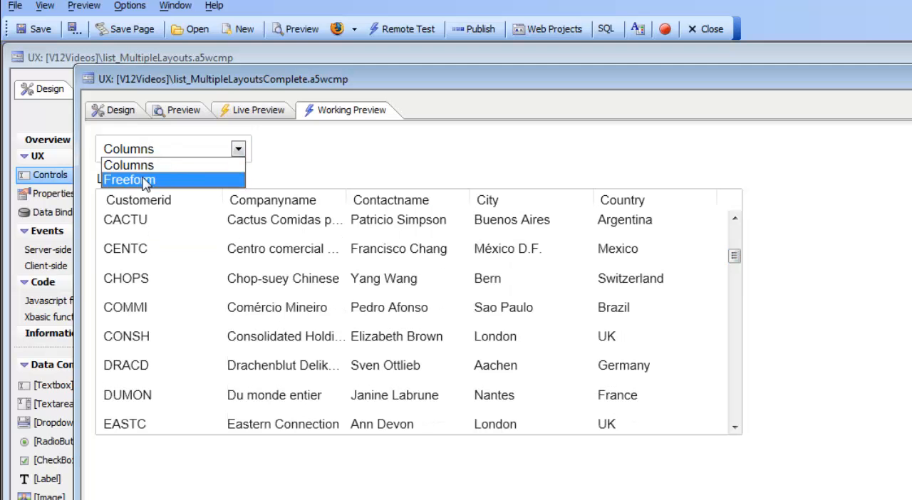
{"action": "left_click", "coordinate": [145, 182]}
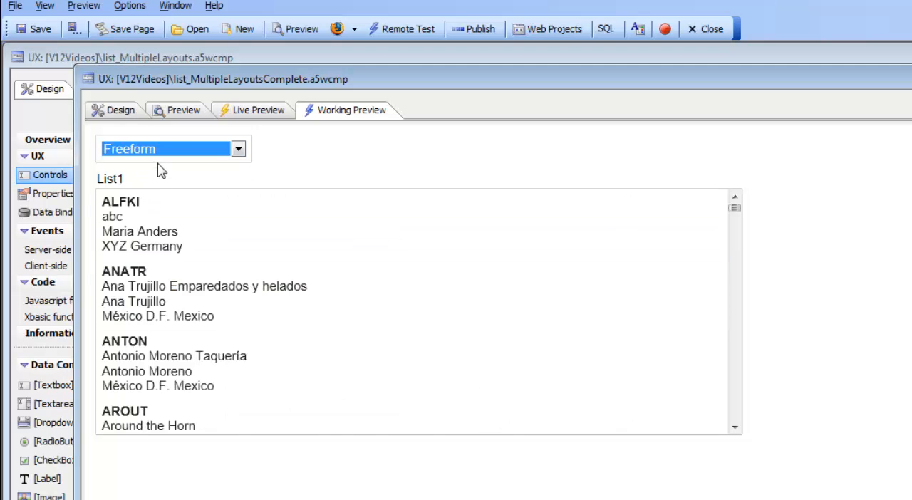
{"action": "left_click", "coordinate": [158, 156]}
{"action": "left_click", "coordinate": [146, 166]}
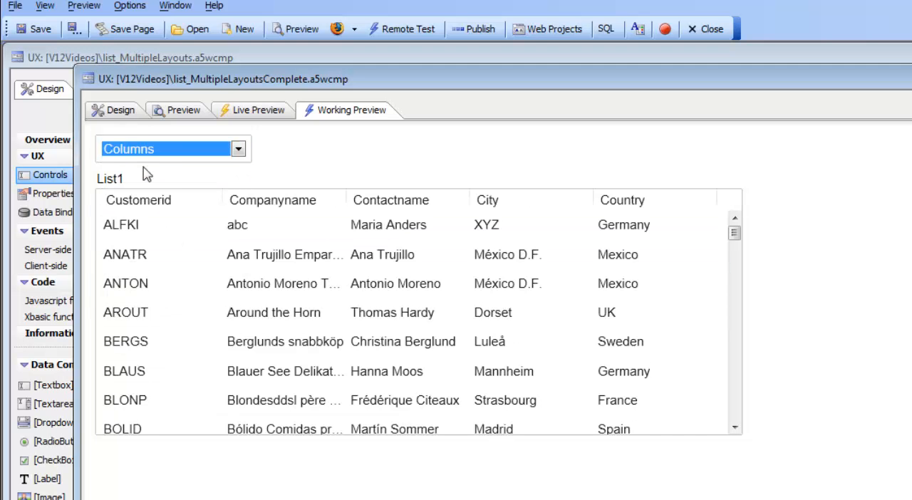
{"action": "left_click", "coordinate": [151, 160]}
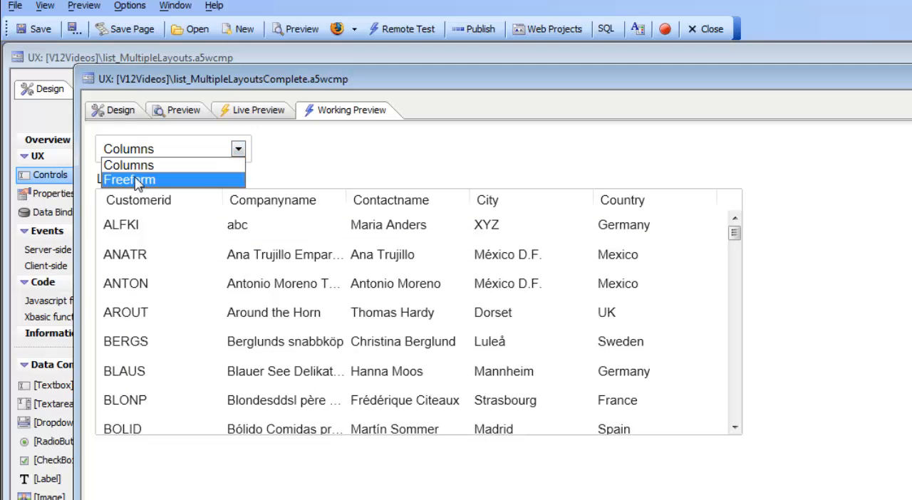
{"action": "left_click", "coordinate": [136, 181]}
{"action": "left_click_drag", "start_coordinate": [735, 211], "coordinate": [737, 279]}
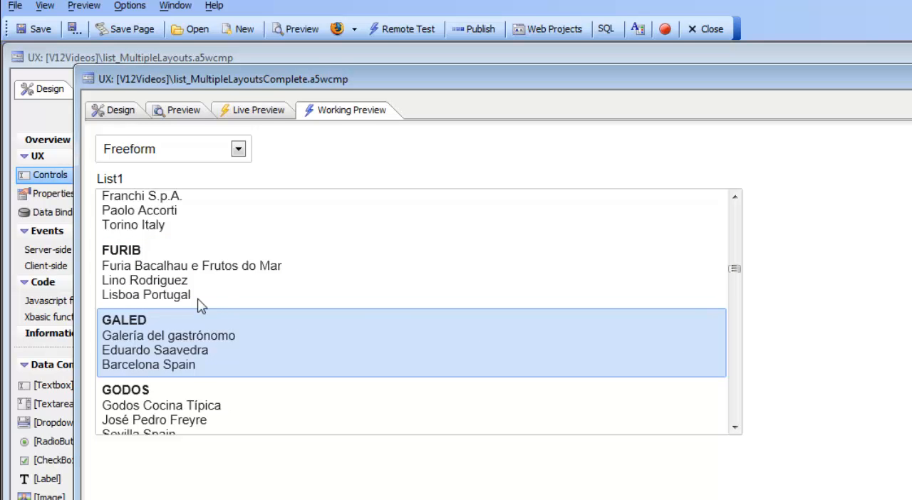
{"action": "left_click", "coordinate": [180, 164]}
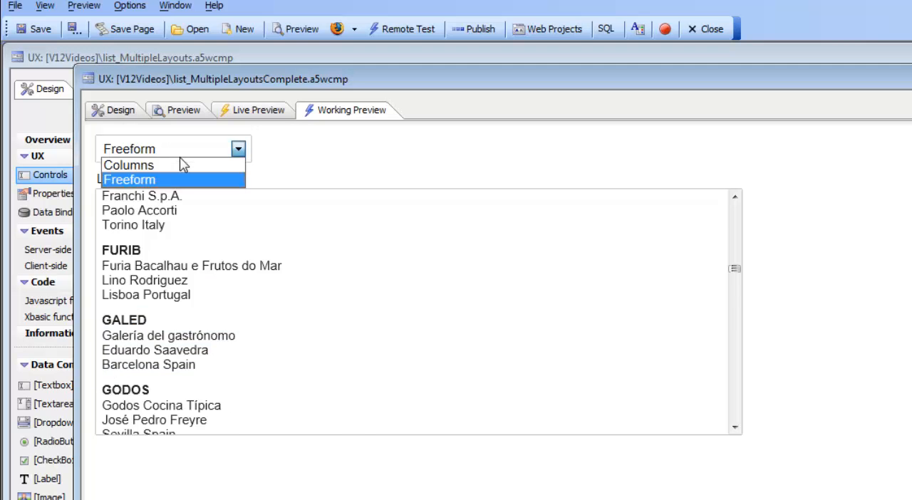
{"action": "left_click", "coordinate": [177, 165]}
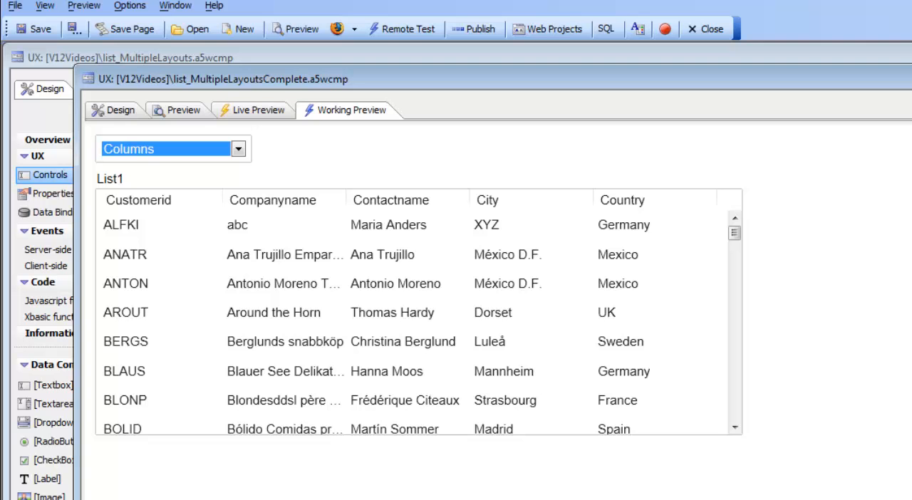
Step: Switch to the list_MultipleLayouts component, preview its list, and return to the design view
{"action": "left_click", "coordinate": [67, 92]}
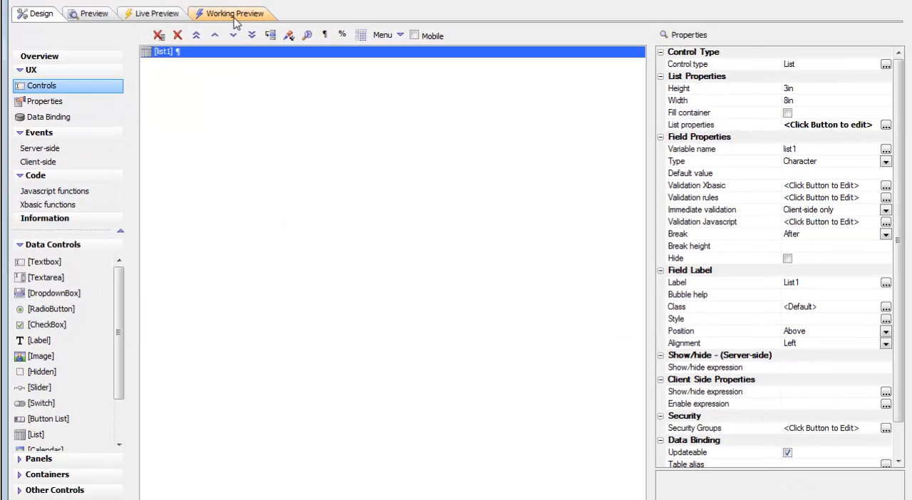
{"action": "left_click", "coordinate": [248, 40]}
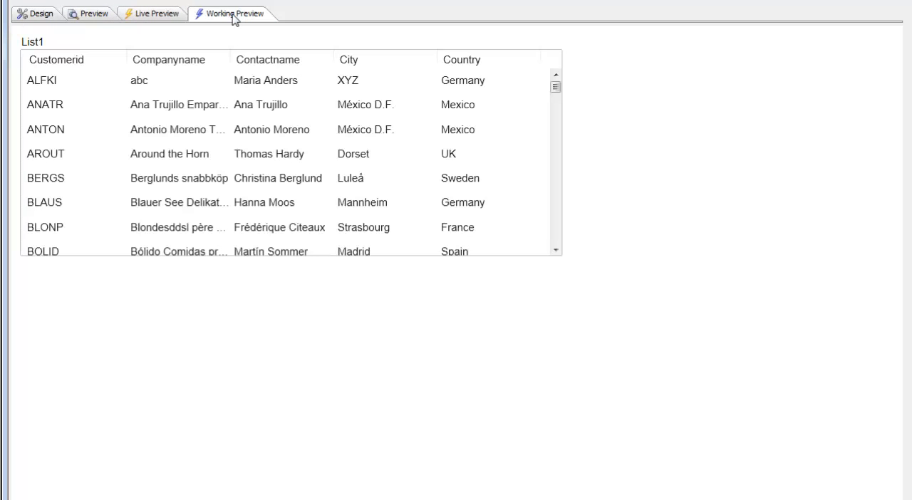
{"action": "left_click", "coordinate": [37, 14]}
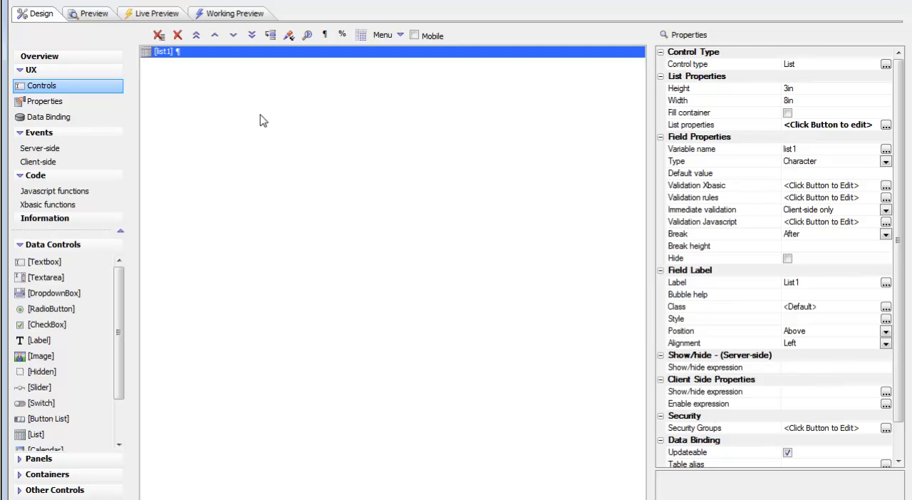
Step: Open the List Builder for list1 and enable multiple layouts in its list properties
{"action": "double_click", "coordinate": [702, 128]}
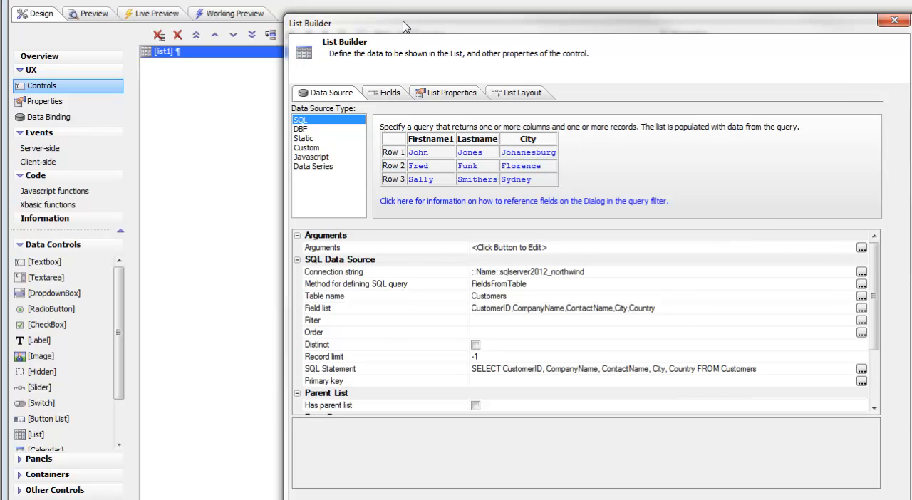
{"action": "left_click_drag", "start_coordinate": [402, 27], "coordinate": [276, 3]}
{"action": "left_click", "coordinate": [318, 68]}
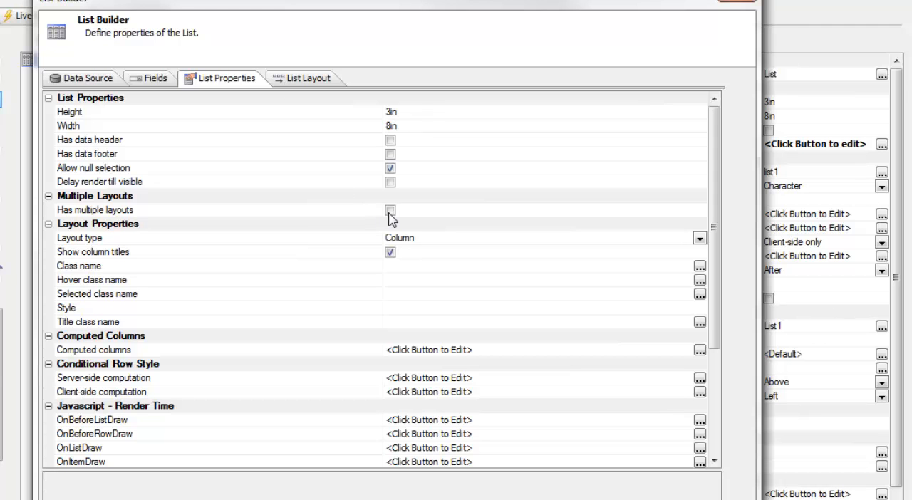
{"action": "left_click", "coordinate": [390, 212]}
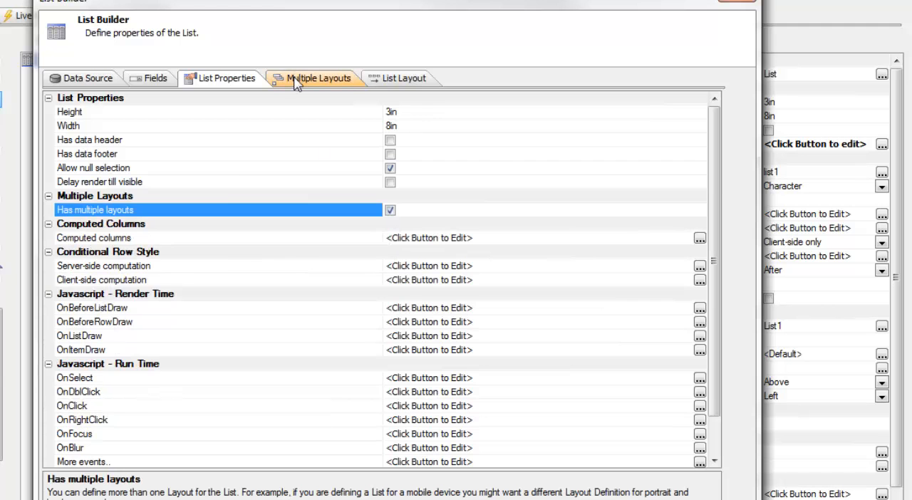
Step: Add a new layout definition named Freeform with the type FreeForm
{"action": "left_click", "coordinate": [298, 79]}
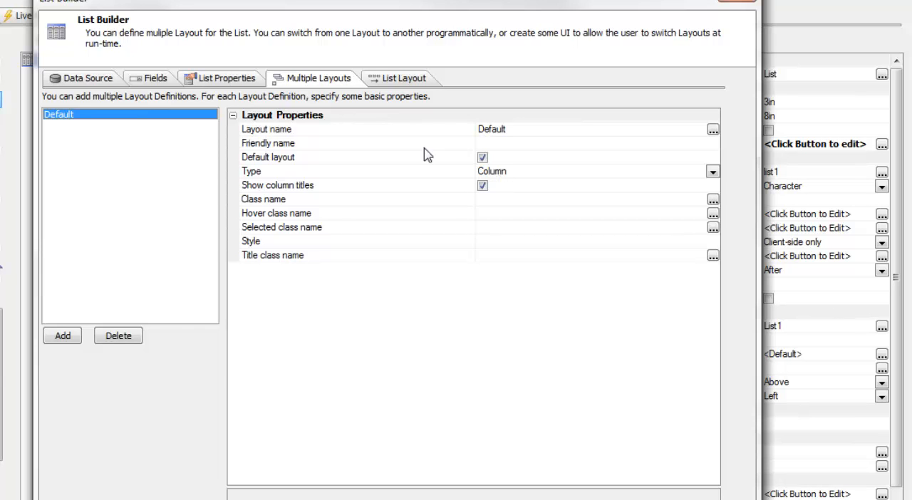
{"action": "left_click", "coordinate": [69, 340]}
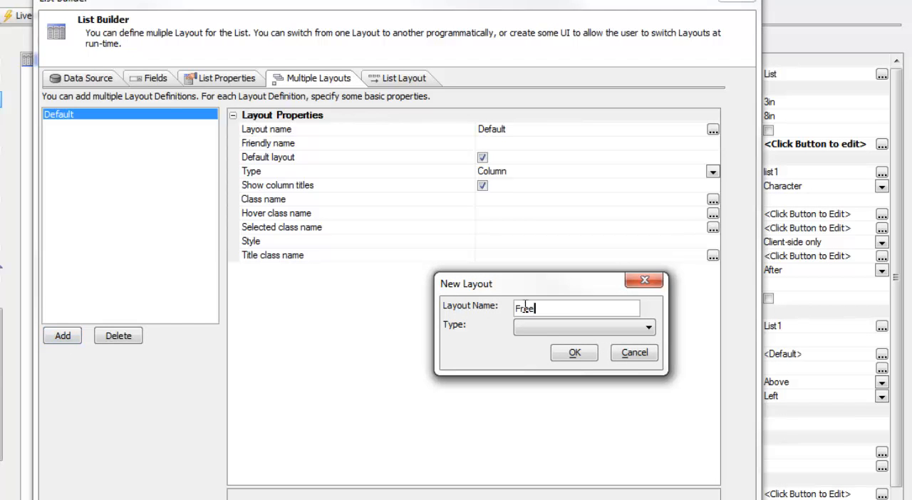
{"action": "left_click", "coordinate": [541, 328]}
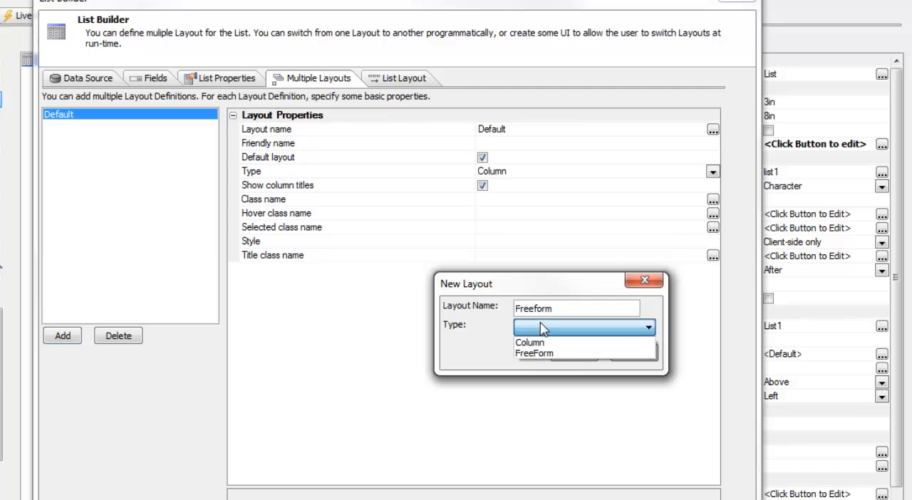
{"action": "left_click", "coordinate": [537, 352]}
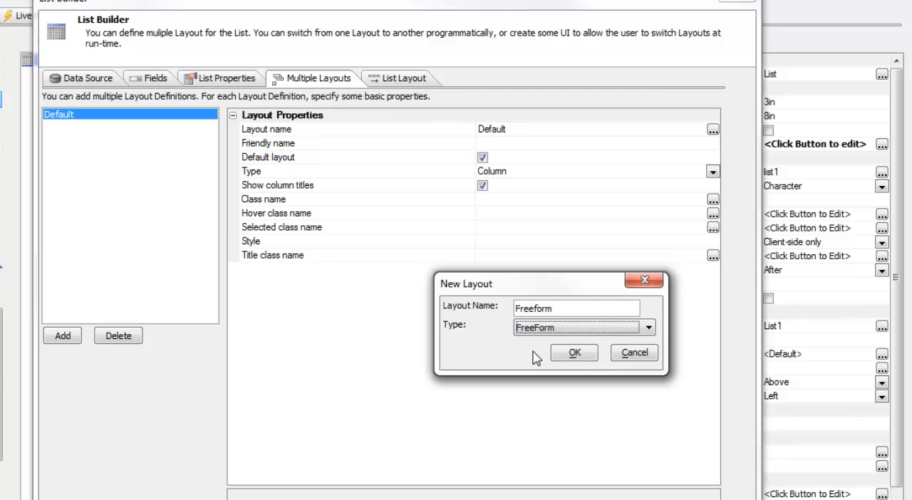
{"action": "left_click", "coordinate": [574, 356]}
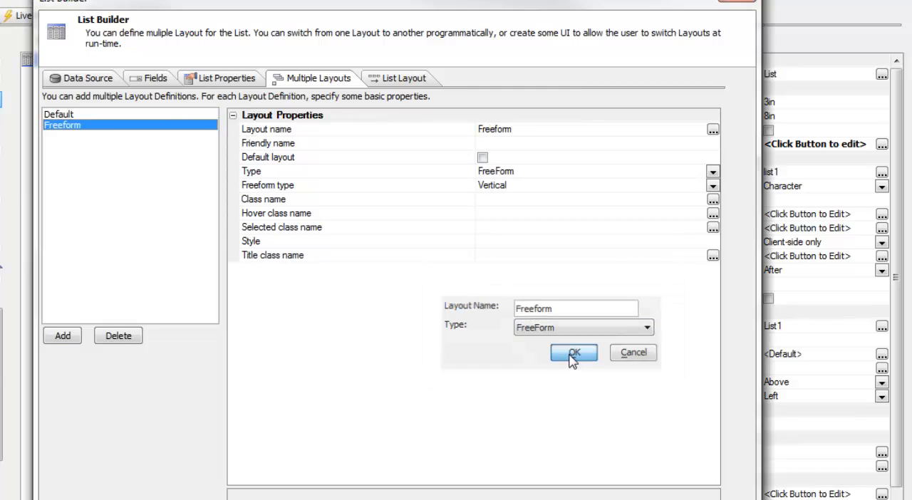
Step: Rename the Default layout definition to Column
{"action": "left_click", "coordinate": [63, 116]}
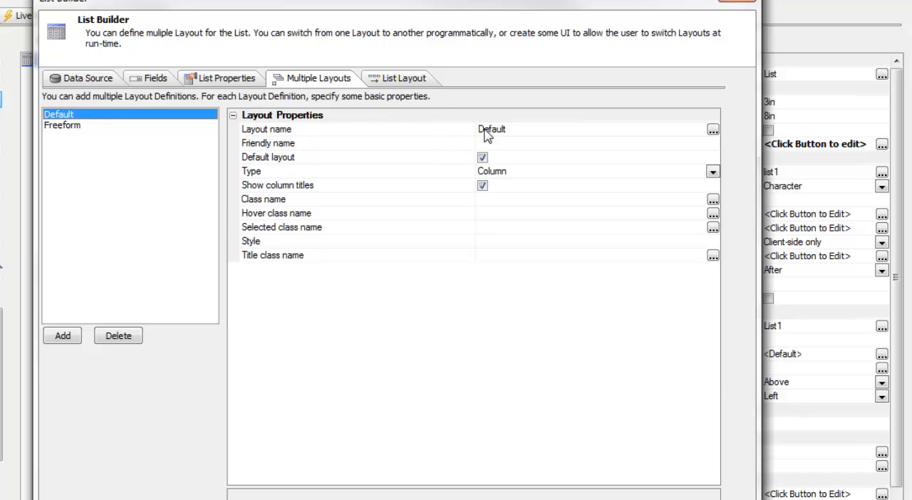
{"action": "left_click", "coordinate": [713, 130]}
{"action": "type", "text": "C"}
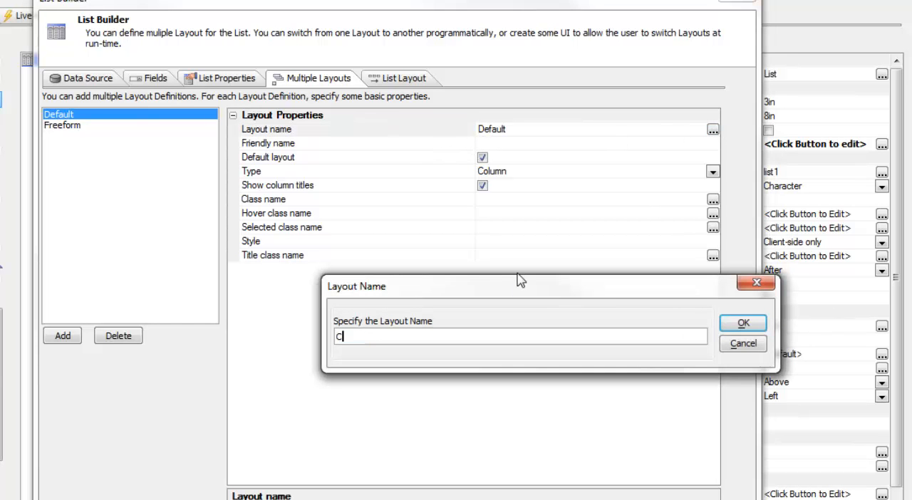
{"action": "type", "text": "olumn"}
{"action": "left_click", "coordinate": [743, 322]}
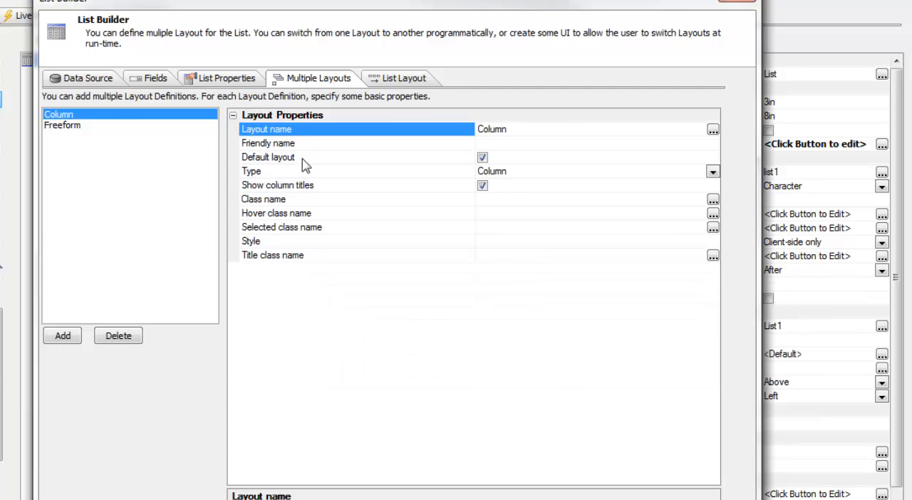
Step: Open the list layout editor, review the Column layout's fields, and return to the Freeform layout's template
{"action": "left_click", "coordinate": [68, 126]}
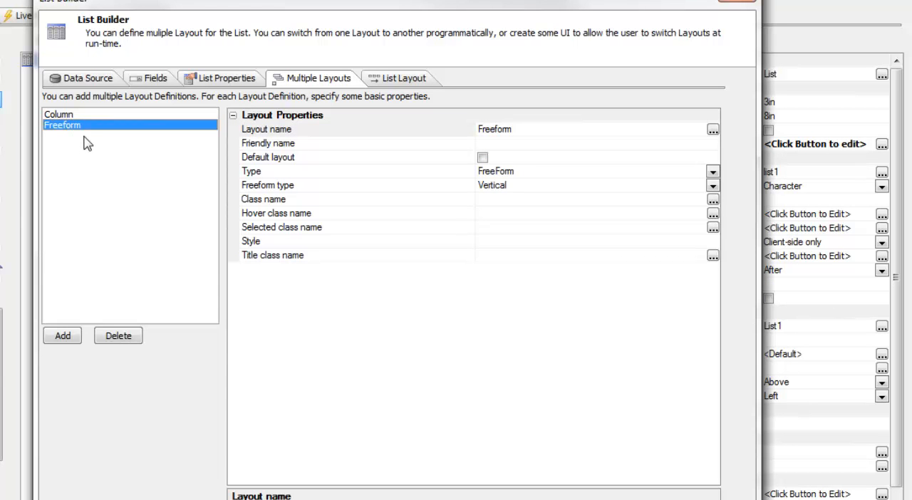
{"action": "left_click", "coordinate": [405, 80]}
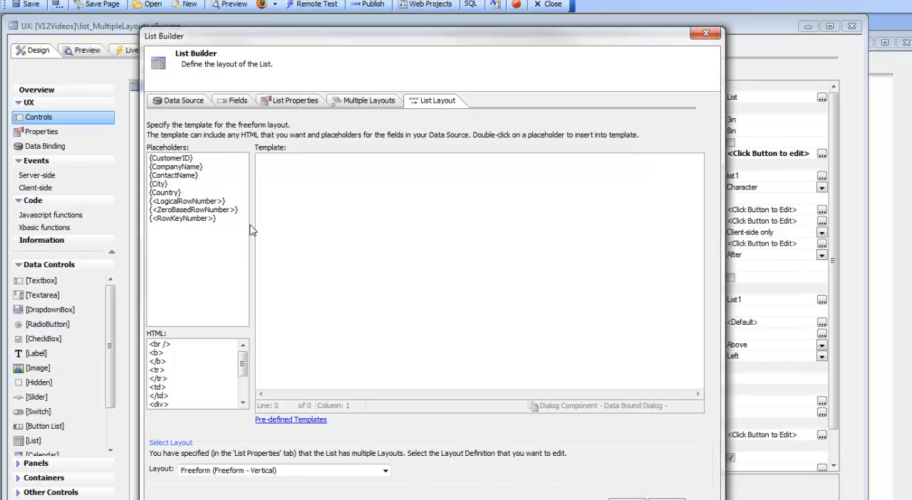
{"action": "left_click_drag", "start_coordinate": [361, 37], "coordinate": [363, 20]}
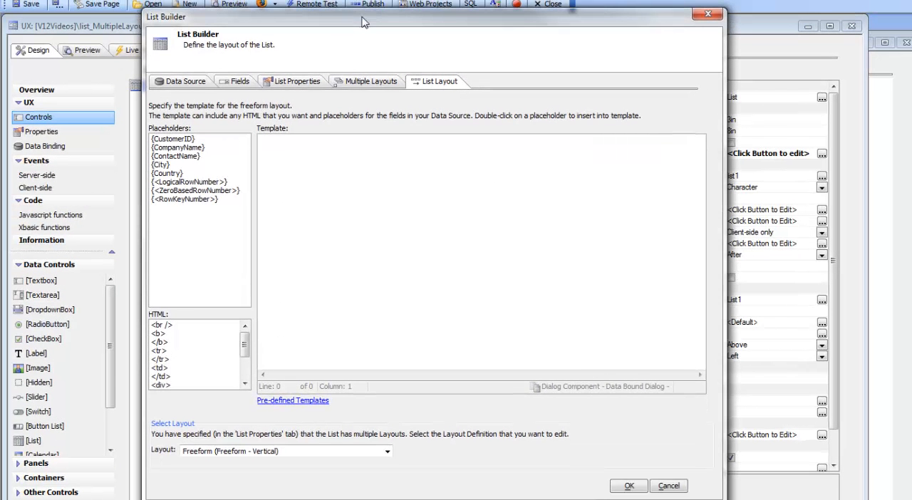
{"action": "left_click", "coordinate": [230, 453]}
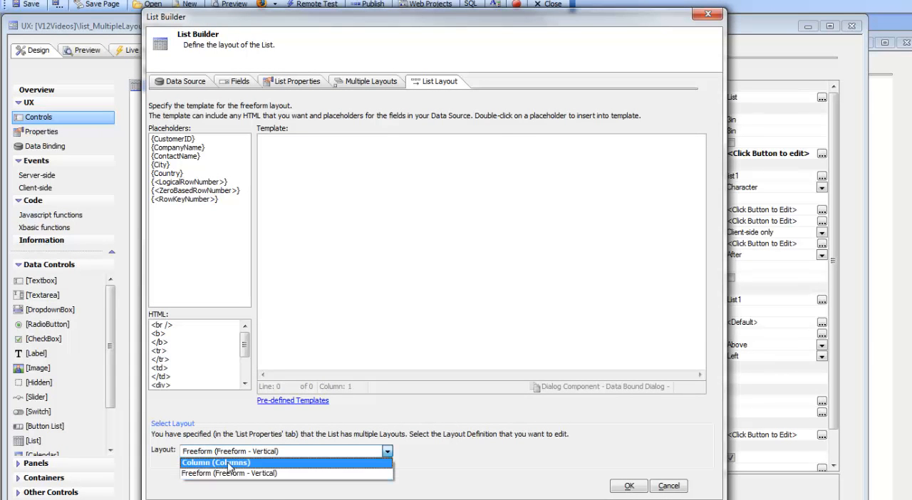
{"action": "left_click", "coordinate": [229, 463]}
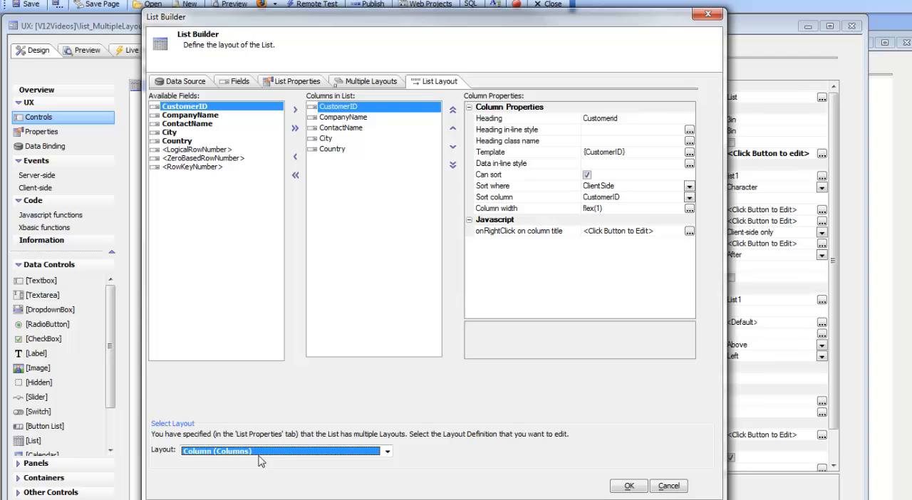
{"action": "left_click", "coordinate": [251, 452]}
{"action": "left_click", "coordinate": [228, 475]}
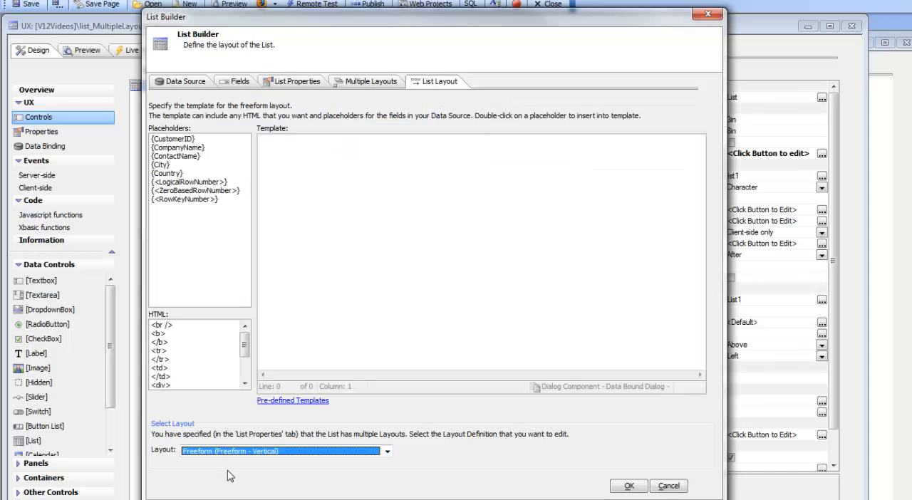
Step: Start the Freeform template with the {CustomerID} placeholder in bold tags followed by a line break
{"action": "left_click", "coordinate": [293, 146]}
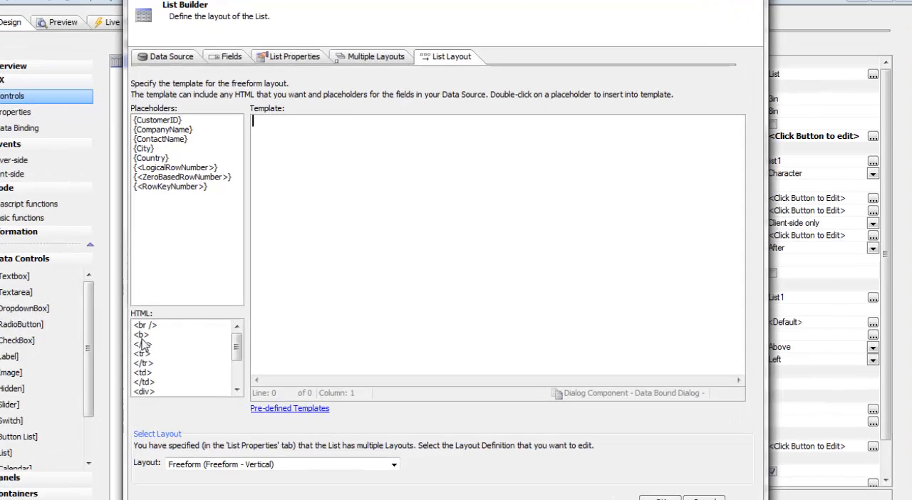
{"action": "left_click", "coordinate": [158, 334]}
{"action": "double_click", "coordinate": [122, 338]}
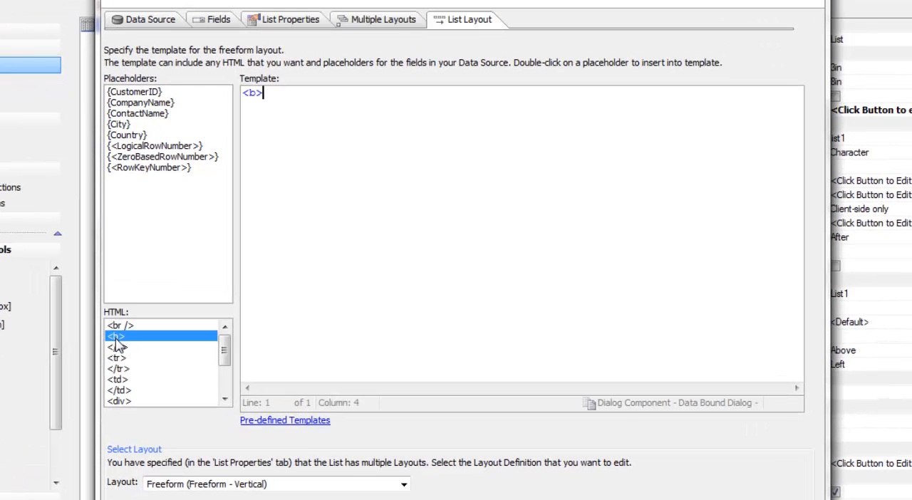
{"action": "left_click", "coordinate": [157, 97]}
{"action": "double_click", "coordinate": [157, 98]}
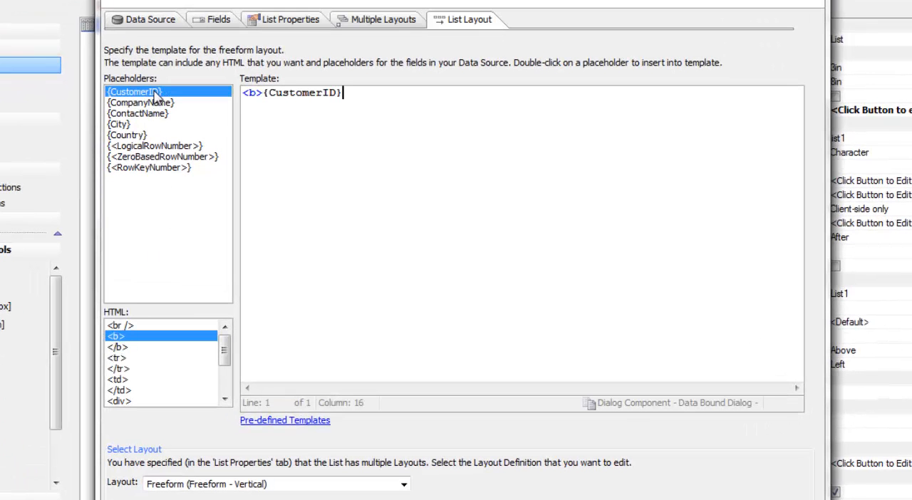
{"action": "left_click", "coordinate": [126, 349]}
{"action": "double_click", "coordinate": [124, 351]}
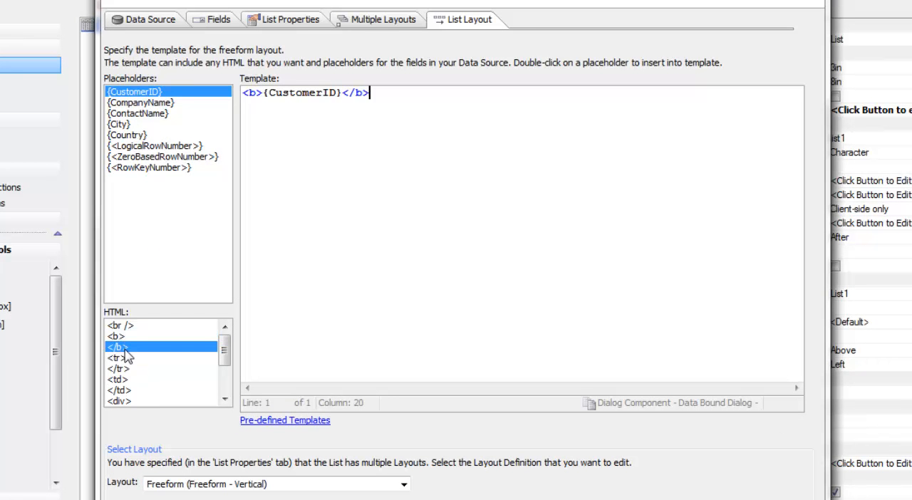
{"action": "left_click", "coordinate": [121, 330]}
{"action": "double_click", "coordinate": [121, 329]}
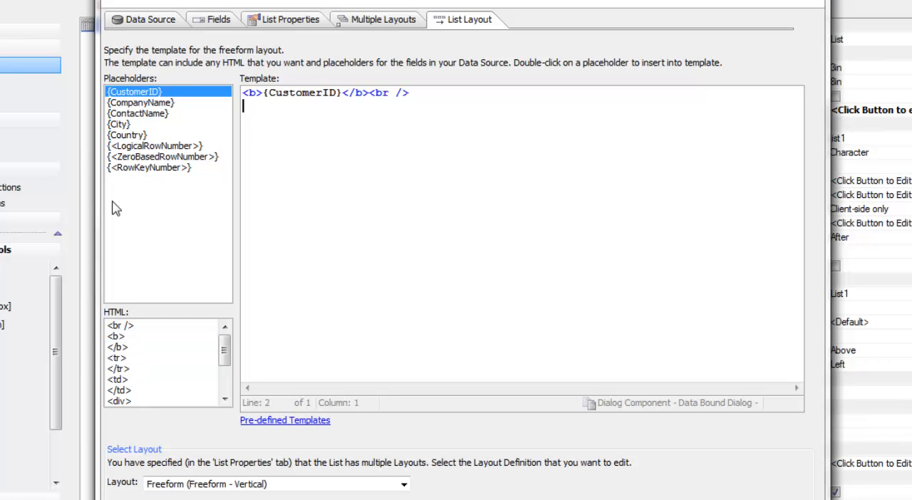
Step: Add {CompanyName} and {ContactName} to the Freeform template, each followed by <br />, and finish with {City} and {Country} on one line
{"action": "double_click", "coordinate": [159, 104]}
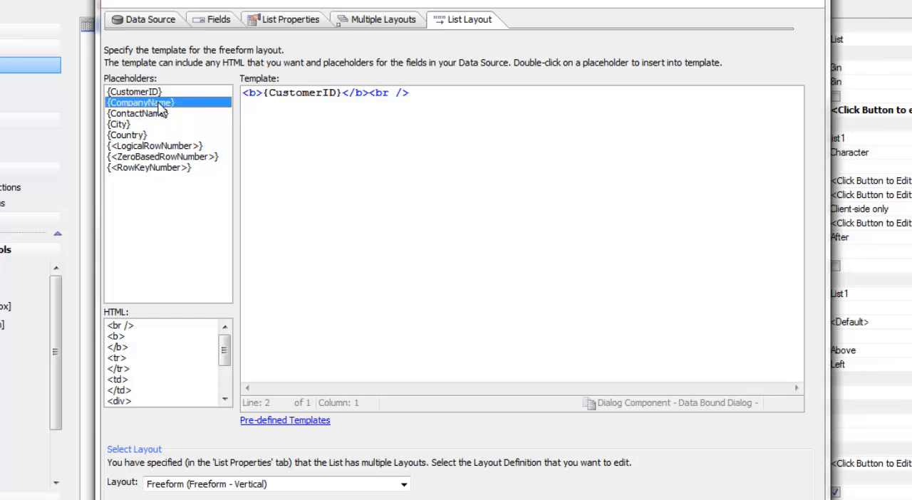
{"action": "double_click", "coordinate": [122, 327]}
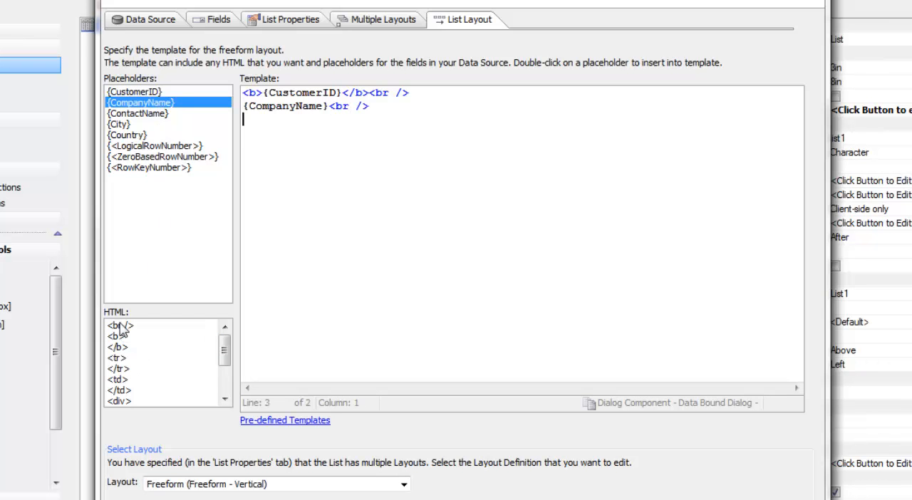
{"action": "double_click", "coordinate": [146, 114]}
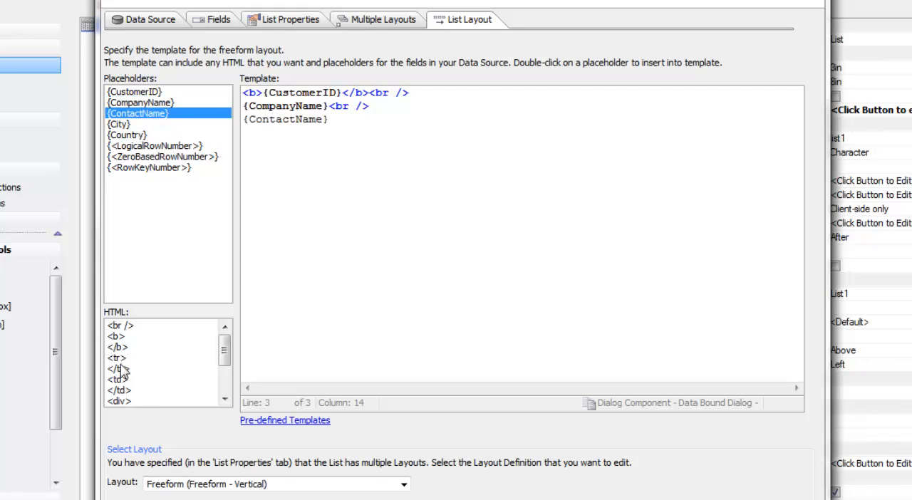
{"action": "double_click", "coordinate": [120, 325]}
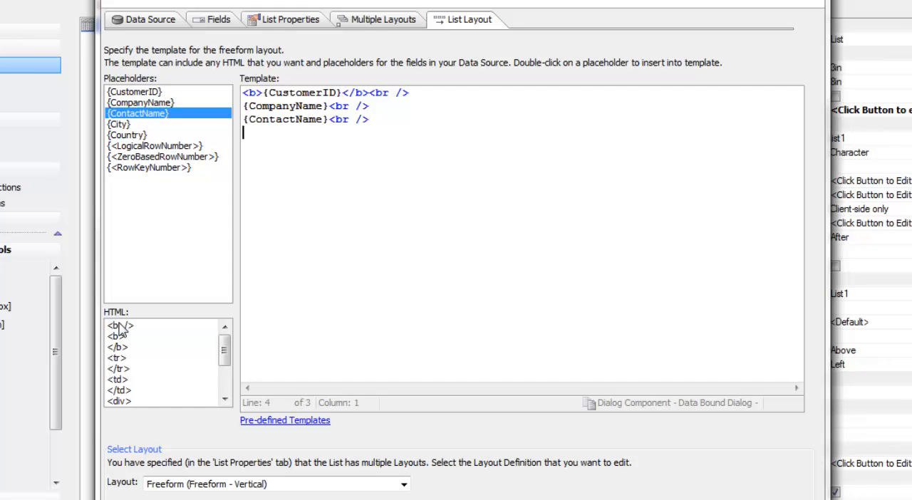
{"action": "double_click", "coordinate": [122, 125]}
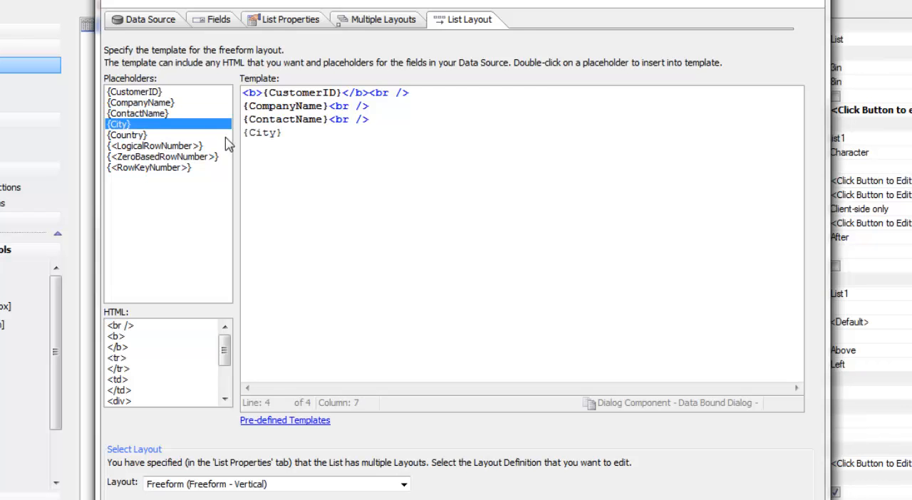
{"action": "double_click", "coordinate": [131, 135]}
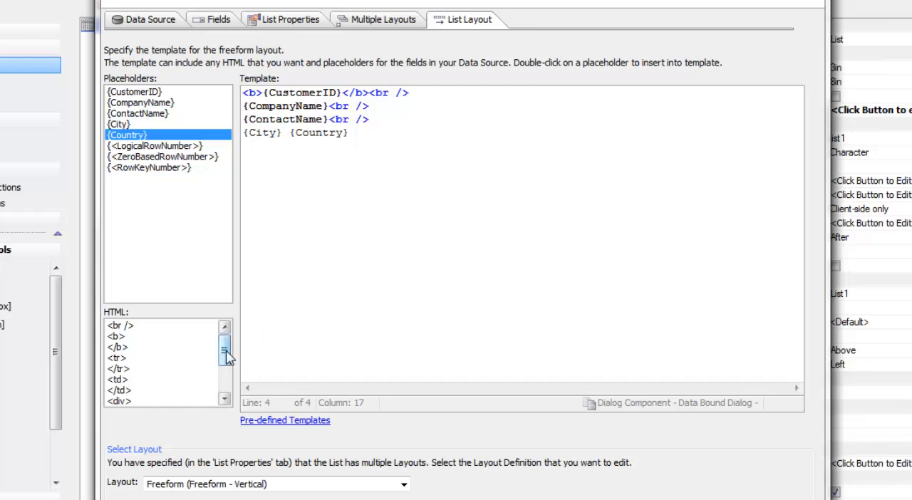
{"action": "left_click_drag", "start_coordinate": [225, 350], "coordinate": [223, 396]}
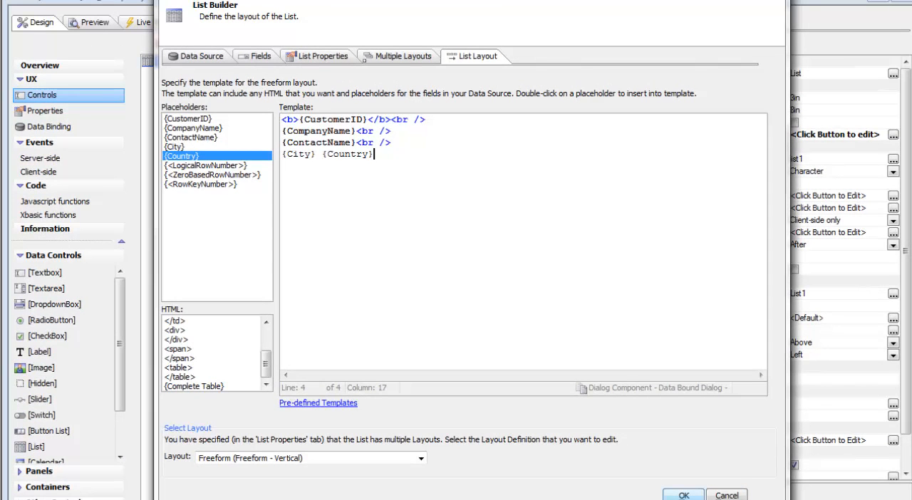
Step: Accept the list definition, check how the list renders in the Working Preview, and return to the design
{"action": "left_click", "coordinate": [677, 497]}
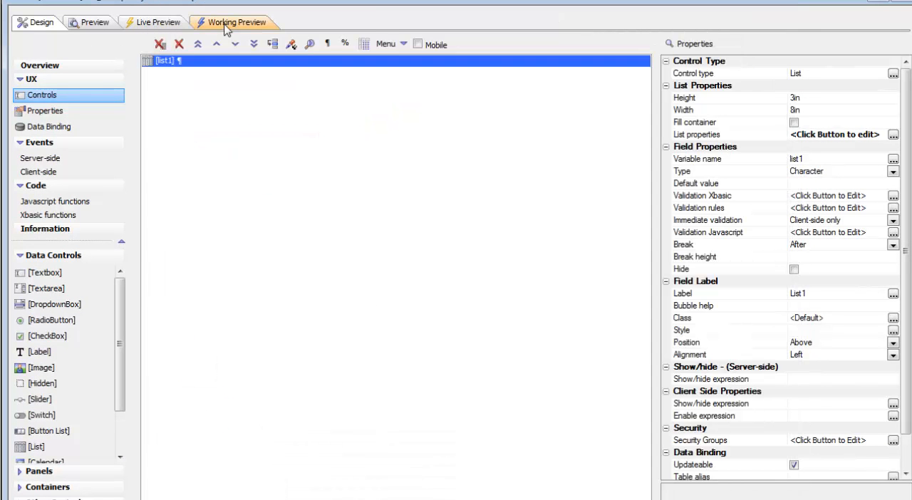
{"action": "left_click", "coordinate": [225, 27]}
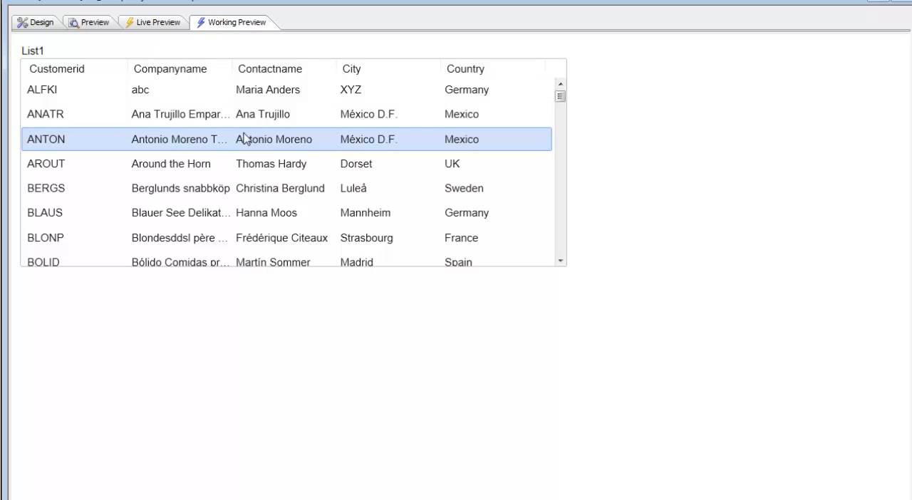
{"action": "left_click", "coordinate": [37, 23]}
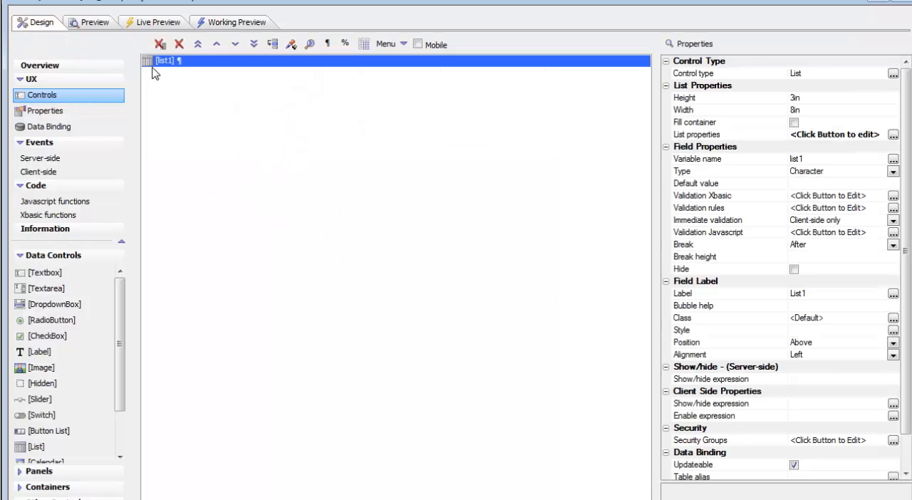
Step: Add the predefined List-Selector control, associate it with list1, and move it above the list
{"action": "left_click_drag", "start_coordinate": [119, 319], "coordinate": [122, 399]}
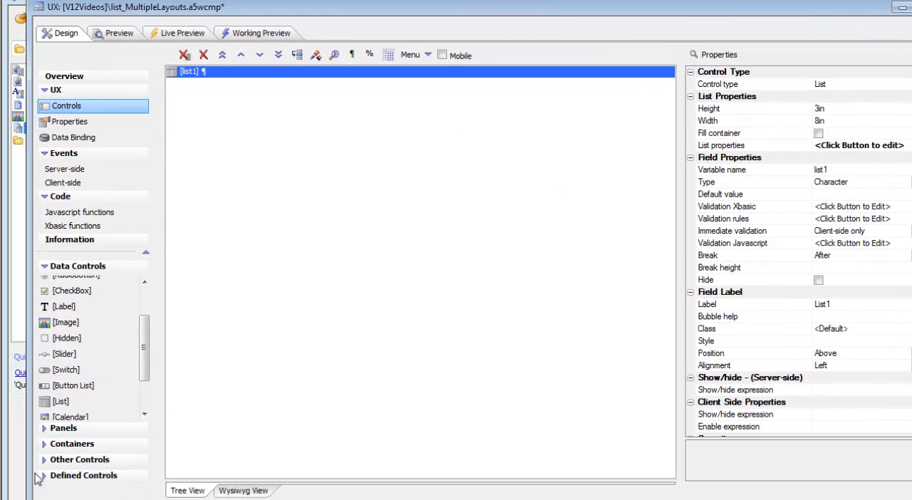
{"action": "left_click", "coordinate": [50, 477]}
{"action": "left_click_drag", "start_coordinate": [145, 388], "coordinate": [146, 421]}
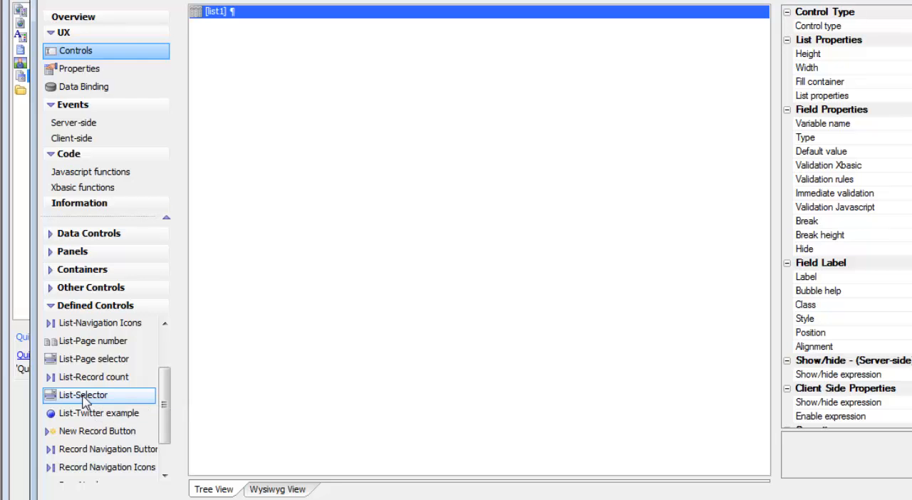
{"action": "double_click", "coordinate": [83, 401]}
{"action": "left_click_drag", "start_coordinate": [627, 165], "coordinate": [469, 87]}
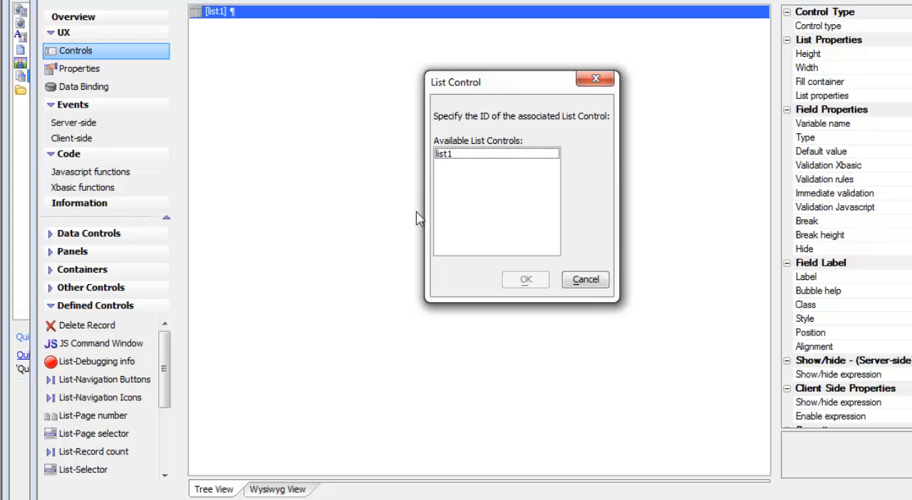
{"action": "left_click", "coordinate": [445, 156]}
{"action": "left_click", "coordinate": [519, 279]}
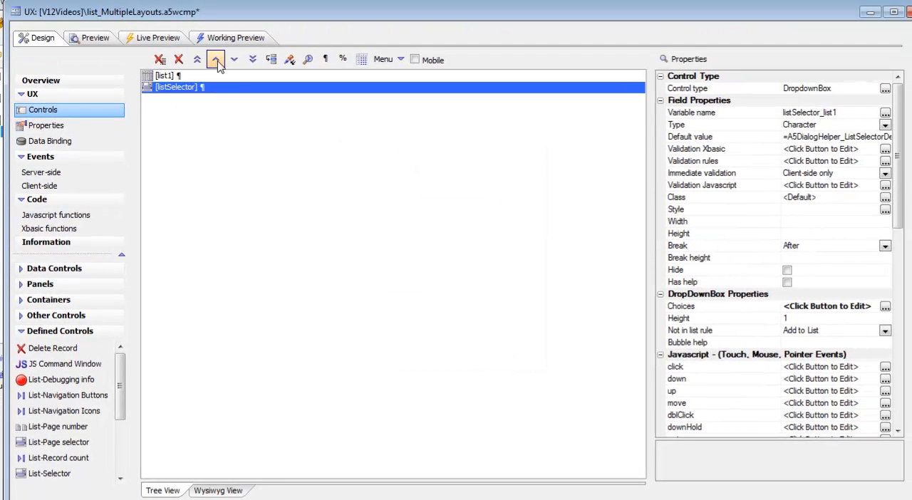
{"action": "left_click", "coordinate": [216, 60]}
Step: Run the Working Preview and switch the list to the Freeform layout and back to Column
{"action": "left_click", "coordinate": [241, 38]}
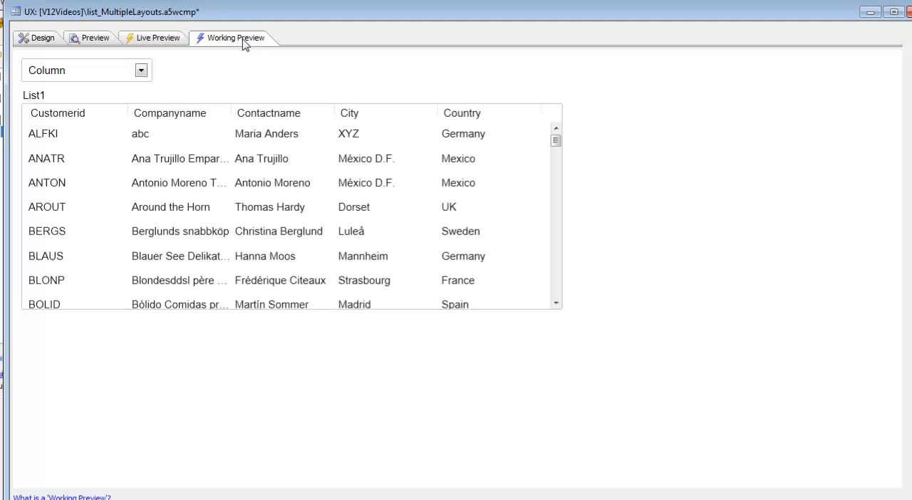
{"action": "left_click", "coordinate": [141, 69]}
{"action": "left_click", "coordinate": [83, 94]}
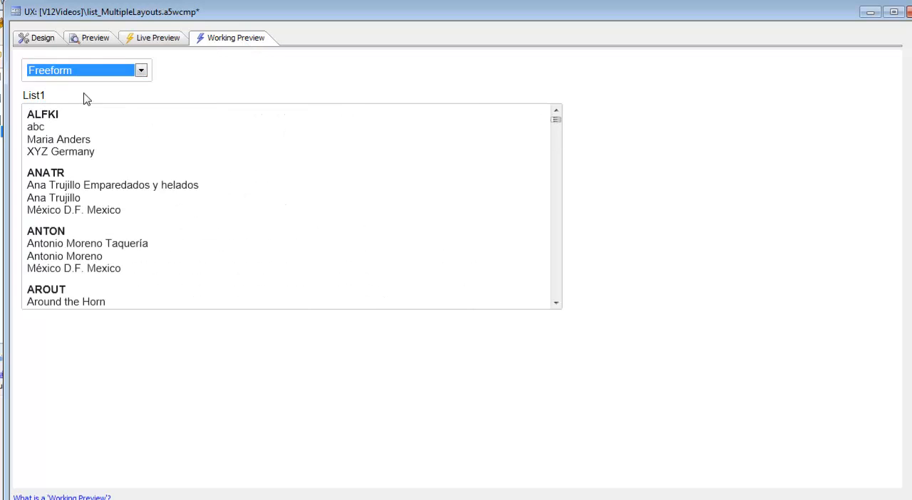
{"action": "left_click", "coordinate": [79, 71]}
{"action": "left_click", "coordinate": [74, 82]}
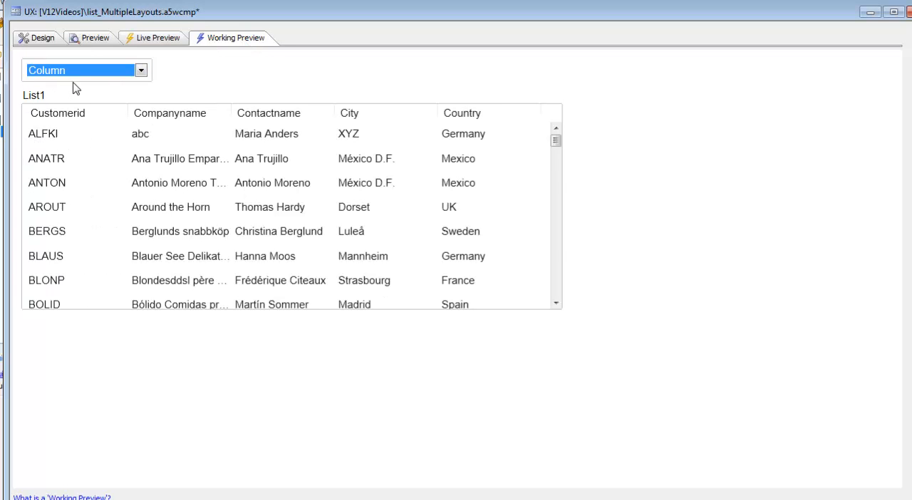
Step: Open the list selector's onChange event in the design and examine its code, including the selectCurrentLayout method
{"action": "left_click", "coordinate": [40, 38]}
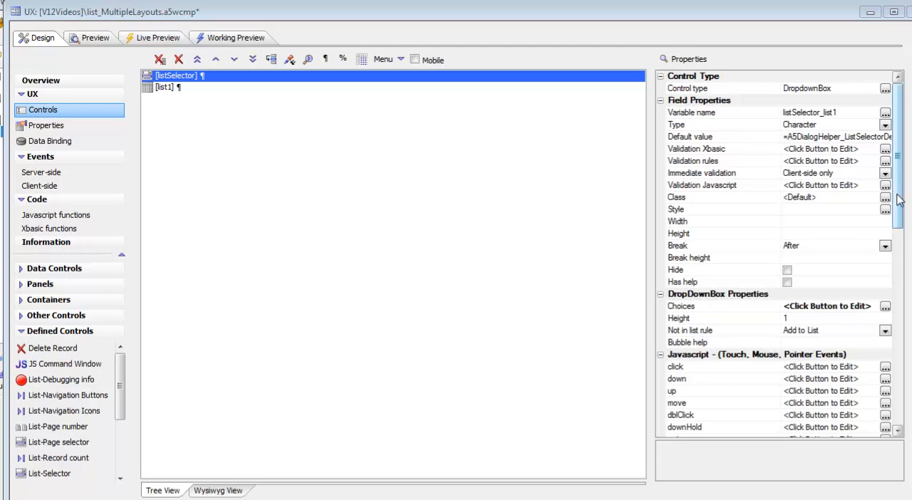
{"action": "scroll", "coordinate": [898, 199], "scroll_direction": "down", "scroll_amount": 10}
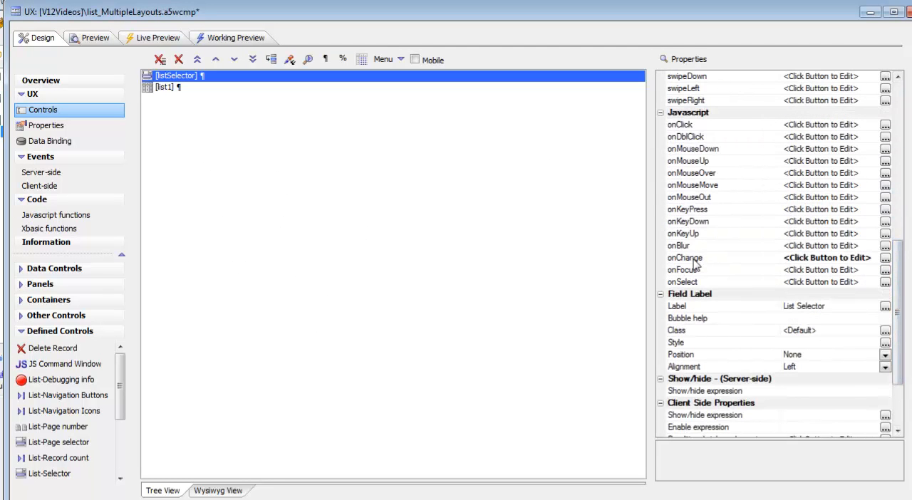
{"action": "double_click", "coordinate": [694, 263]}
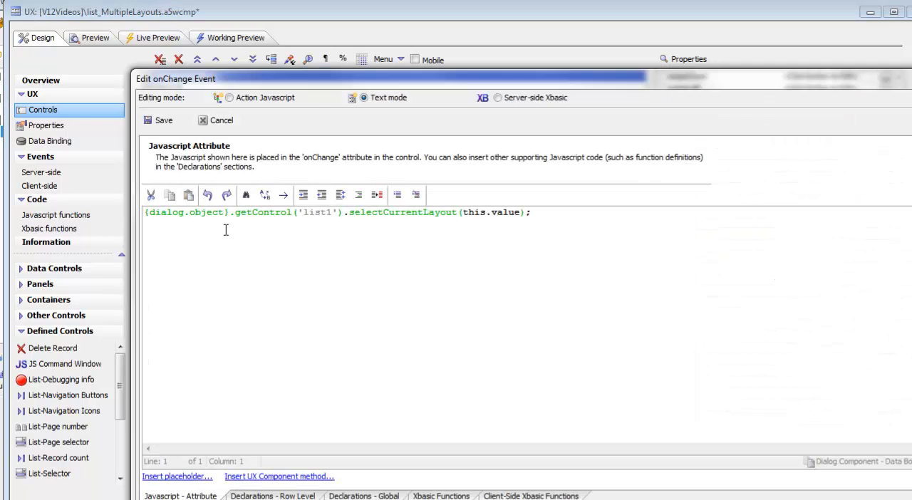
{"action": "left_click_drag", "start_coordinate": [331, 78], "coordinate": [294, 134]}
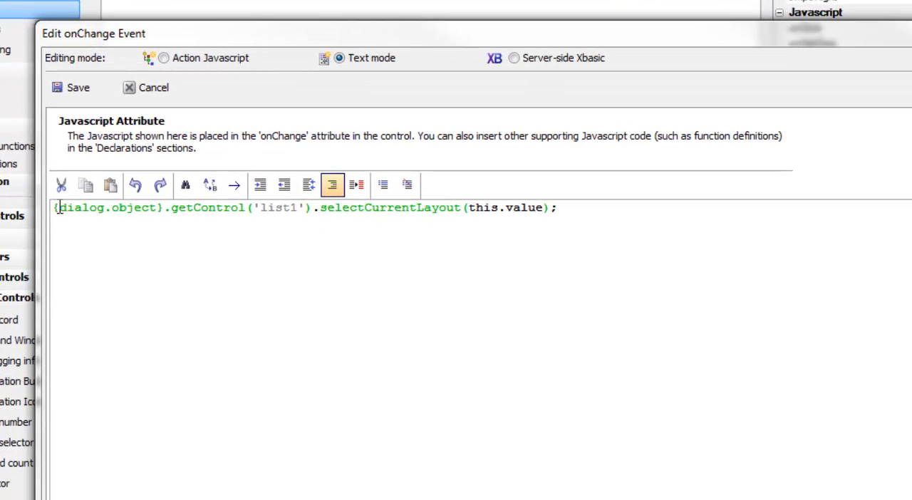
{"action": "left_click_drag", "start_coordinate": [53, 207], "coordinate": [322, 205]}
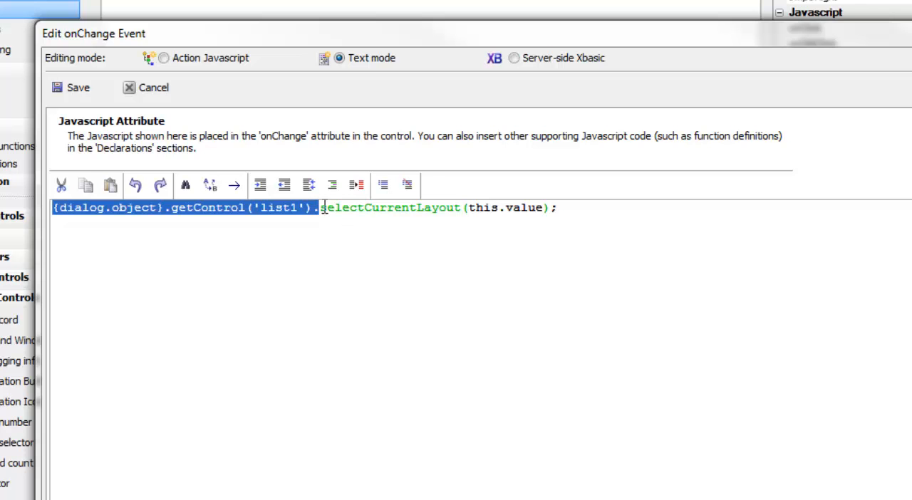
{"action": "left_click_drag", "start_coordinate": [320, 208], "coordinate": [460, 207]}
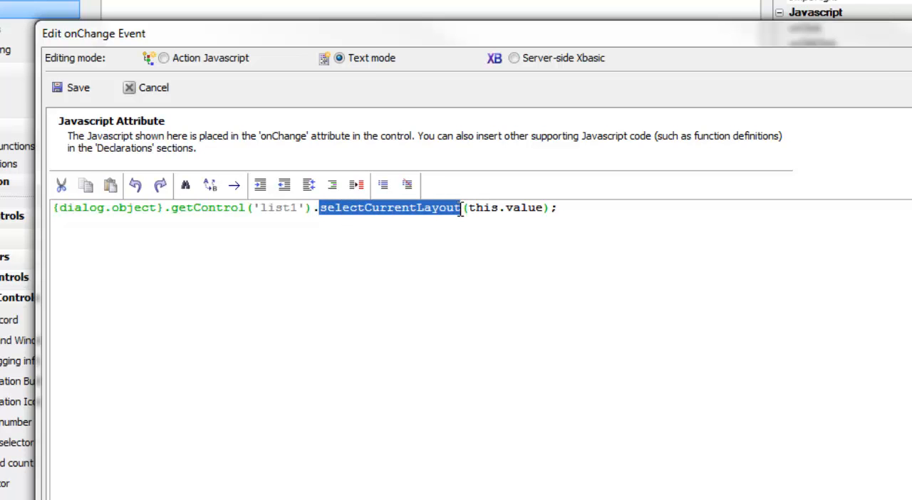